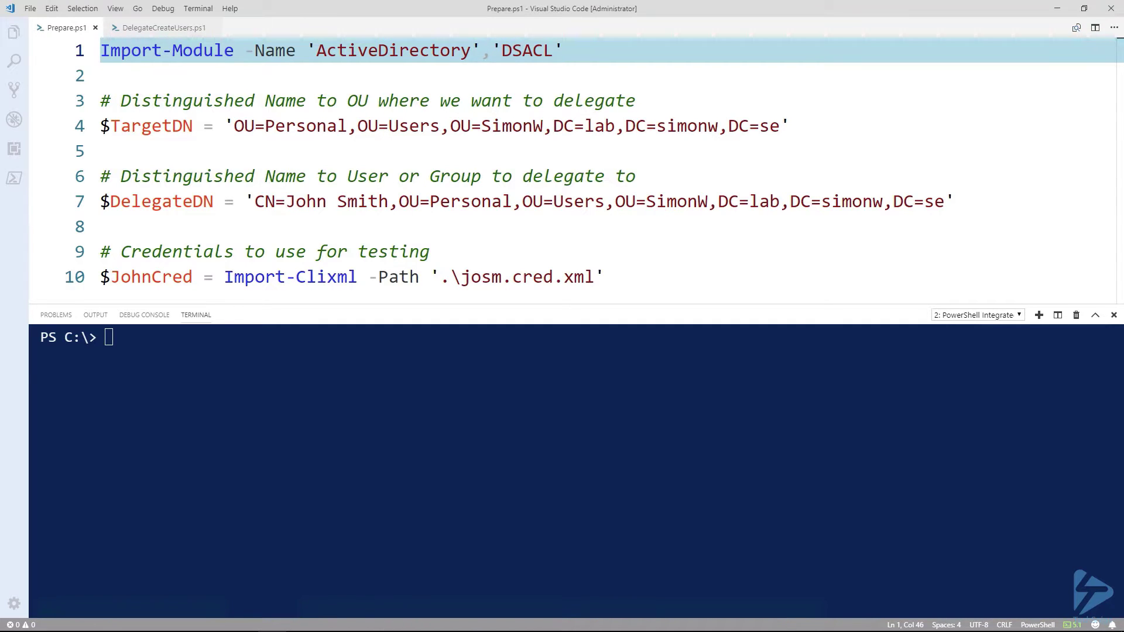
Run the module import and the $TargetDN and $DelegateDN assignments in the terminal
{"action": "key", "text": "F8"}
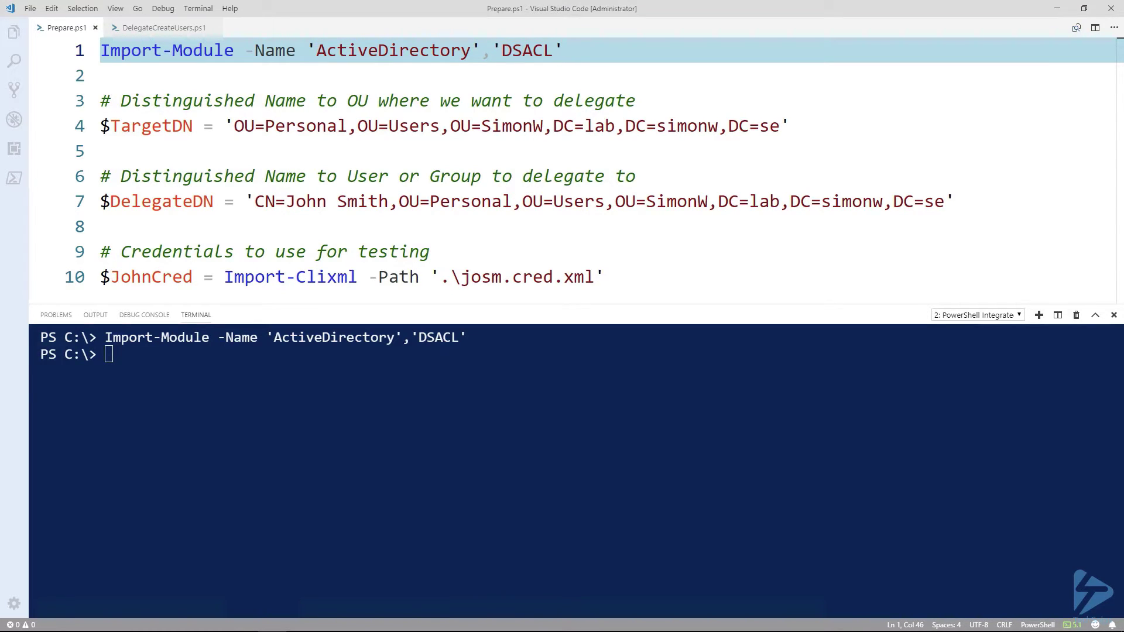
{"action": "key", "text": "Down"}
{"action": "key", "text": "Down"}
{"action": "key", "text": "Down"}
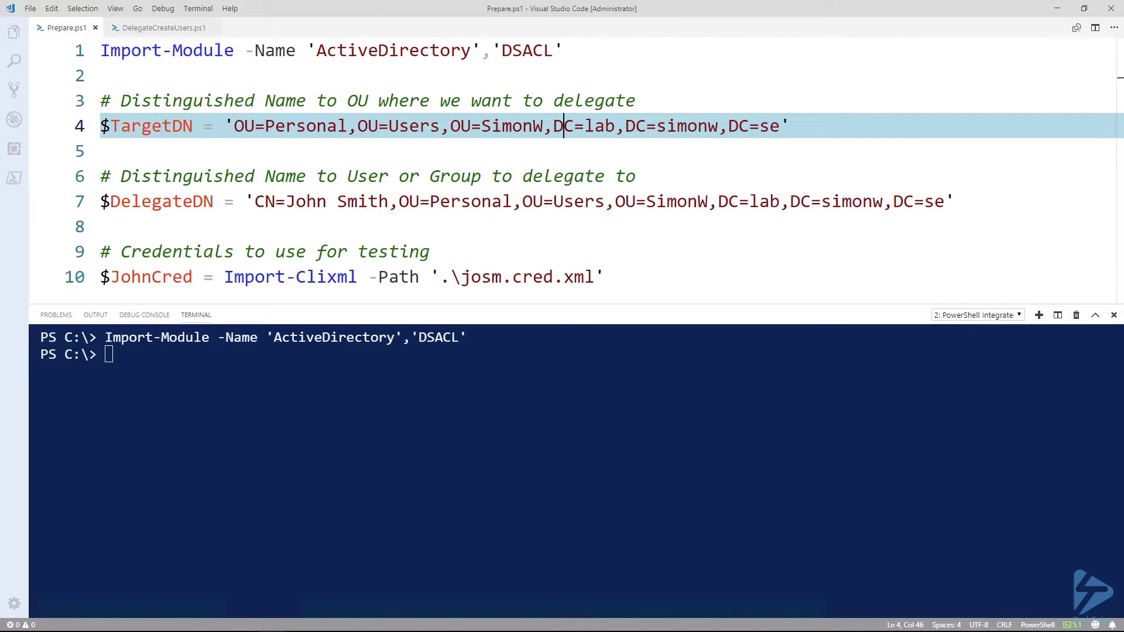
{"action": "key", "text": "F8"}
{"action": "key", "text": "Down"}
{"action": "key", "text": "Down"}
{"action": "key", "text": "Down"}
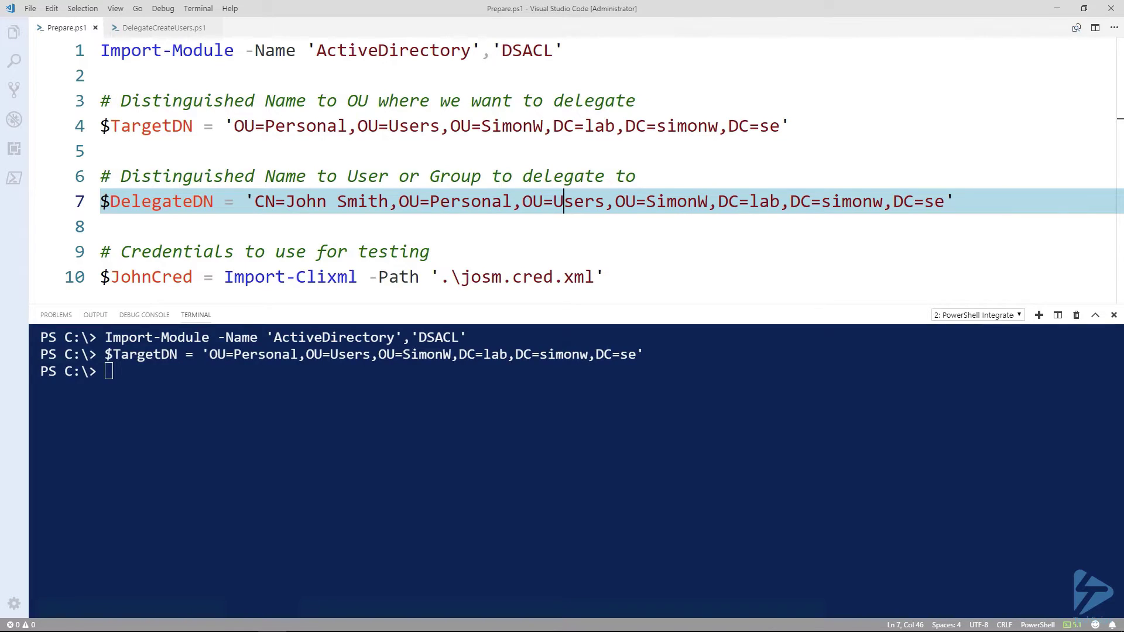
{"action": "key", "text": "F8"}
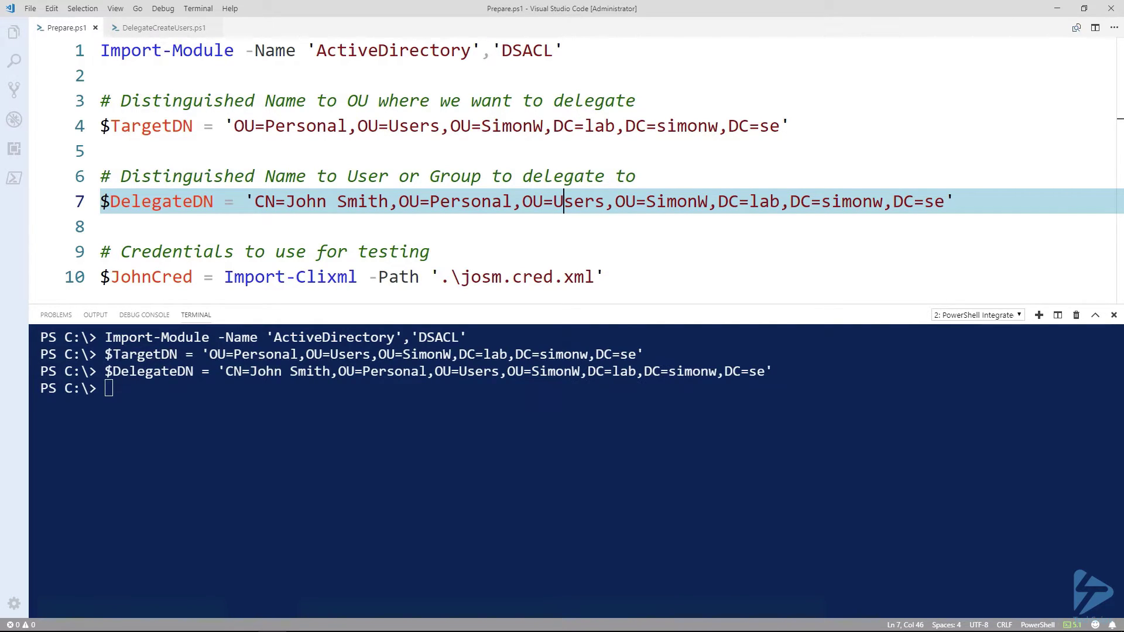
{"action": "key", "text": "Down"}
{"action": "key", "text": "Down"}
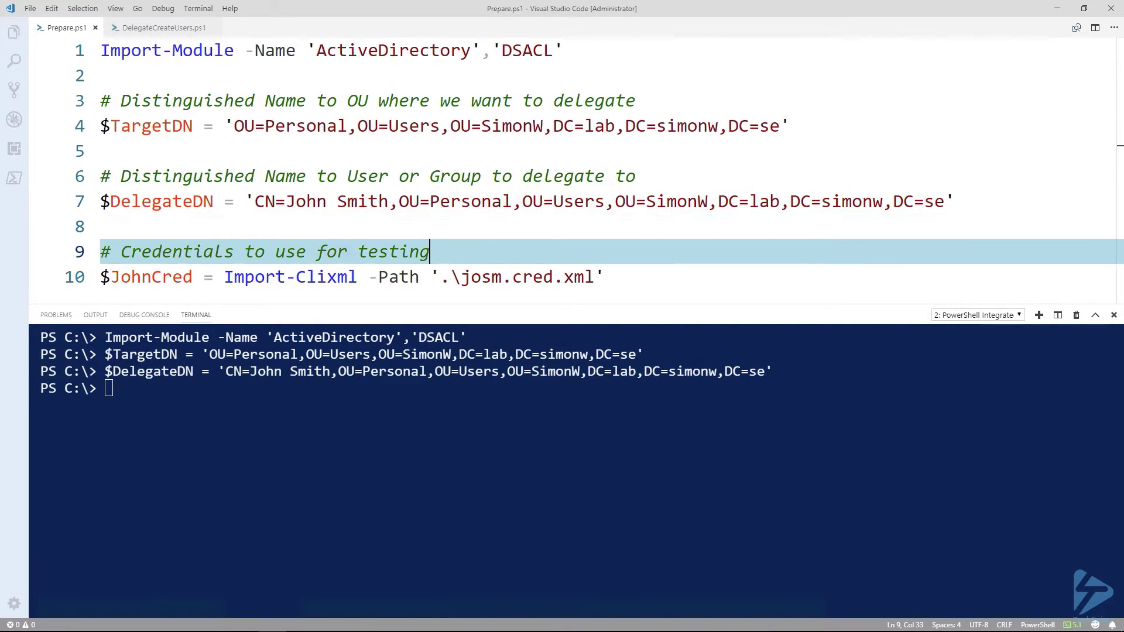
{"action": "key", "text": "Down"}
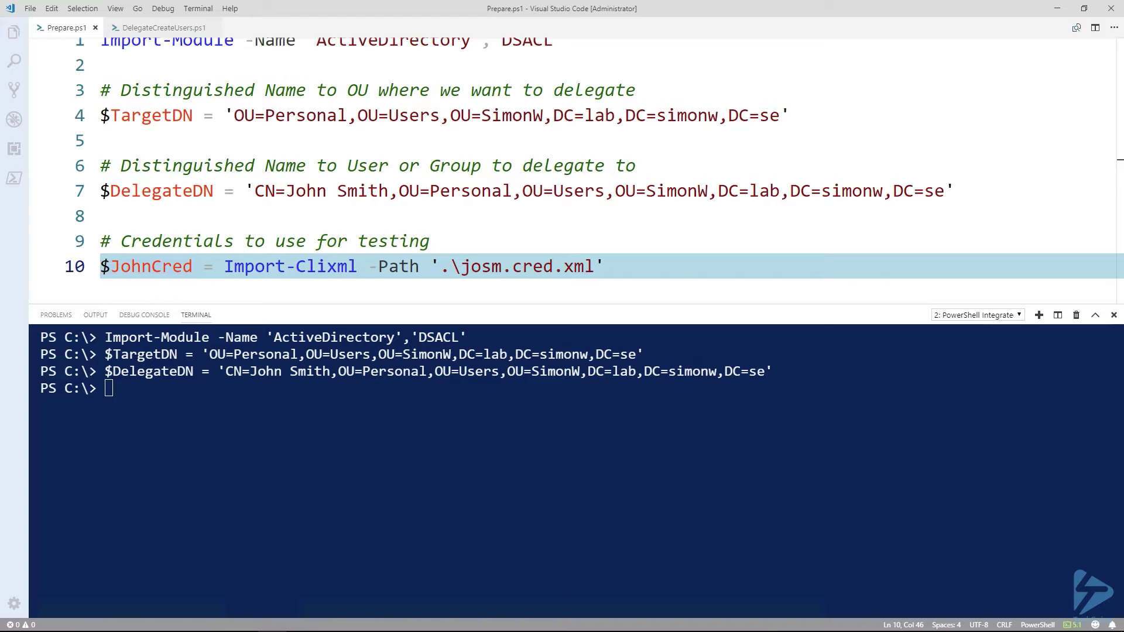
Load $JohnCred, confirm Get-ADUser 'jasm' is not found, and show New-ADUser as John is denied
{"action": "key", "text": "F8"}
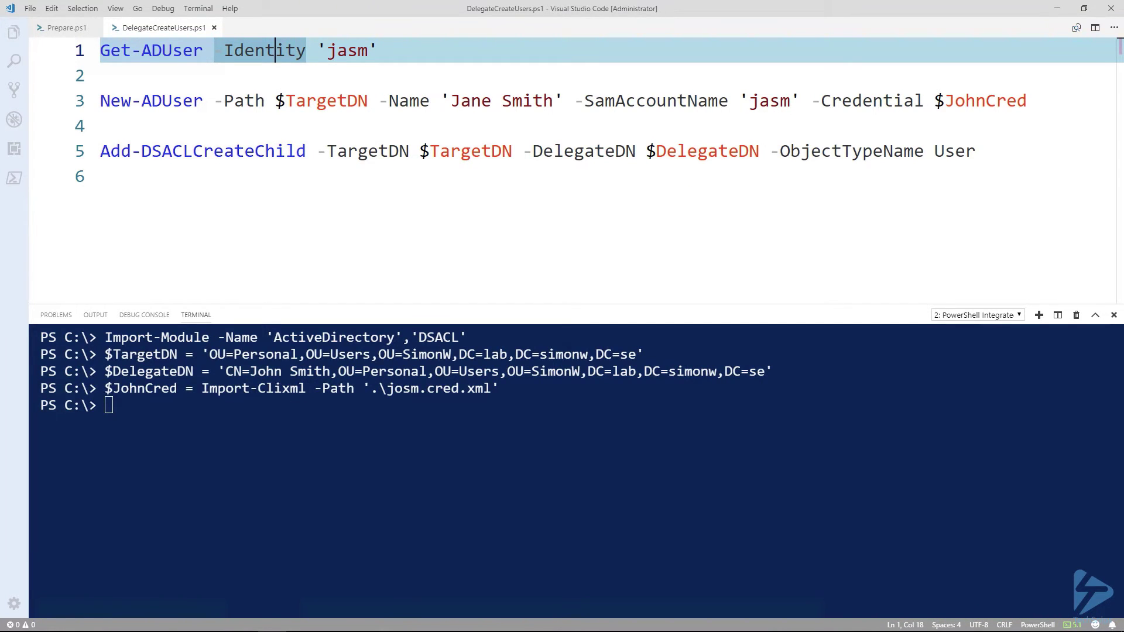
{"action": "key", "text": "F8"}
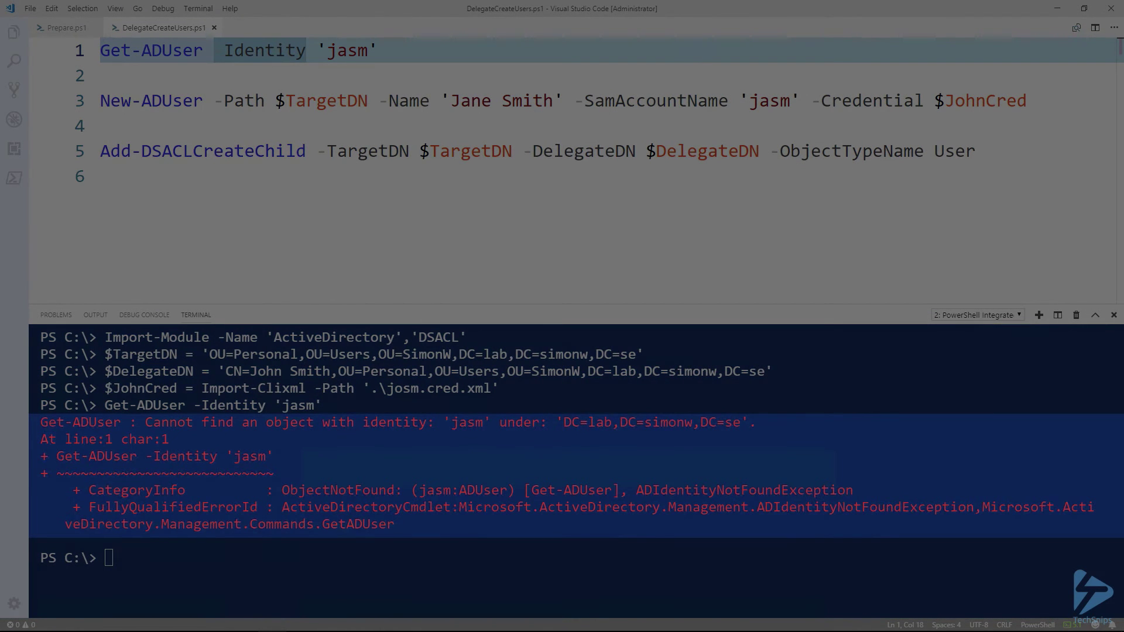
{"action": "key", "text": "Down"}
{"action": "key", "text": "Down"}
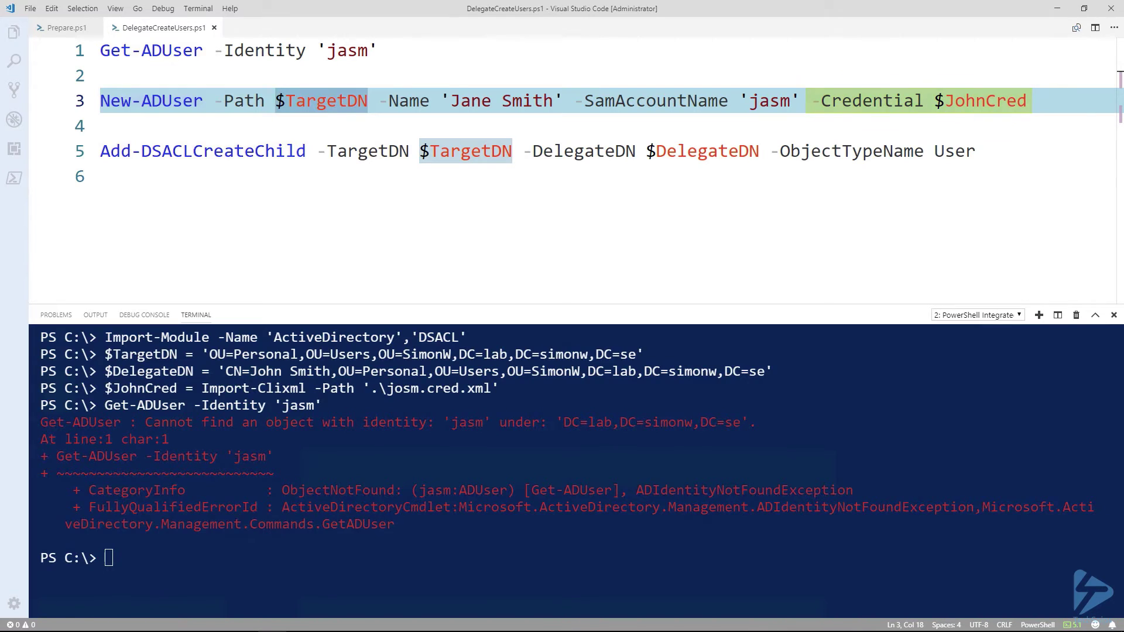
{"action": "key", "text": "F8"}
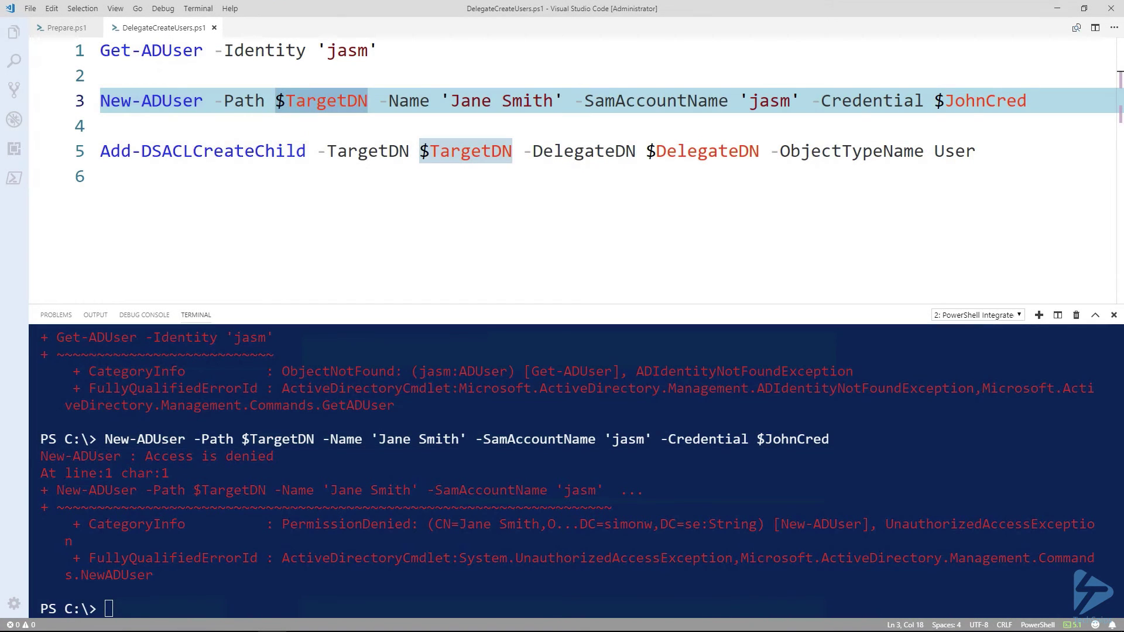
Run Add-DSACLCreateChild to grant John create-user rights on the target OU
{"action": "key", "text": "Down"}
{"action": "key", "text": "Down"}
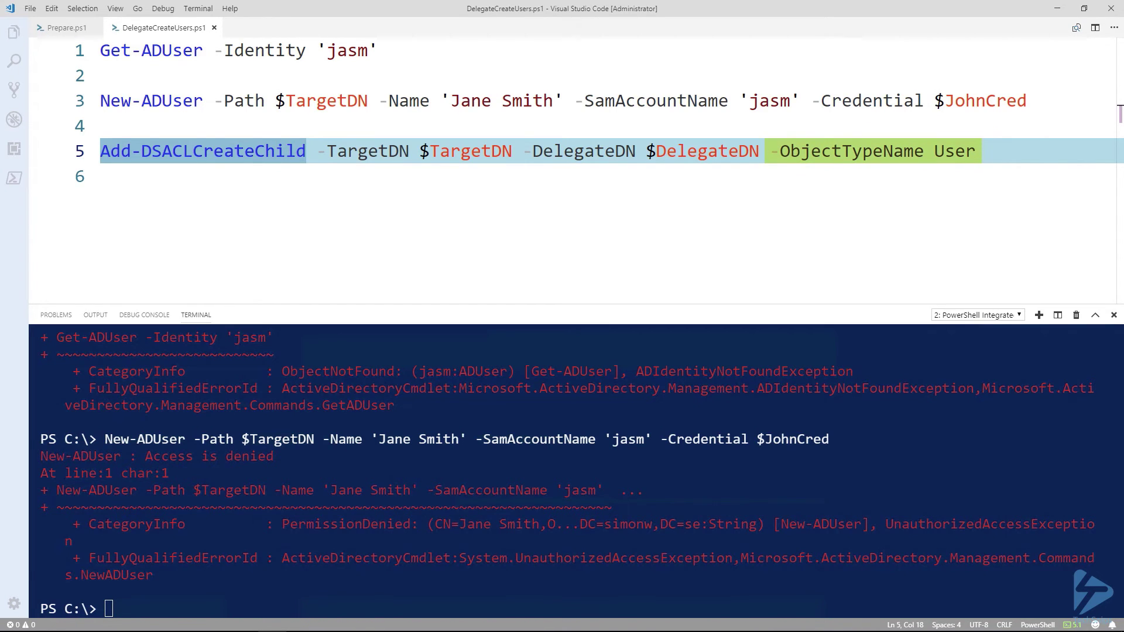
{"action": "key", "text": "F8"}
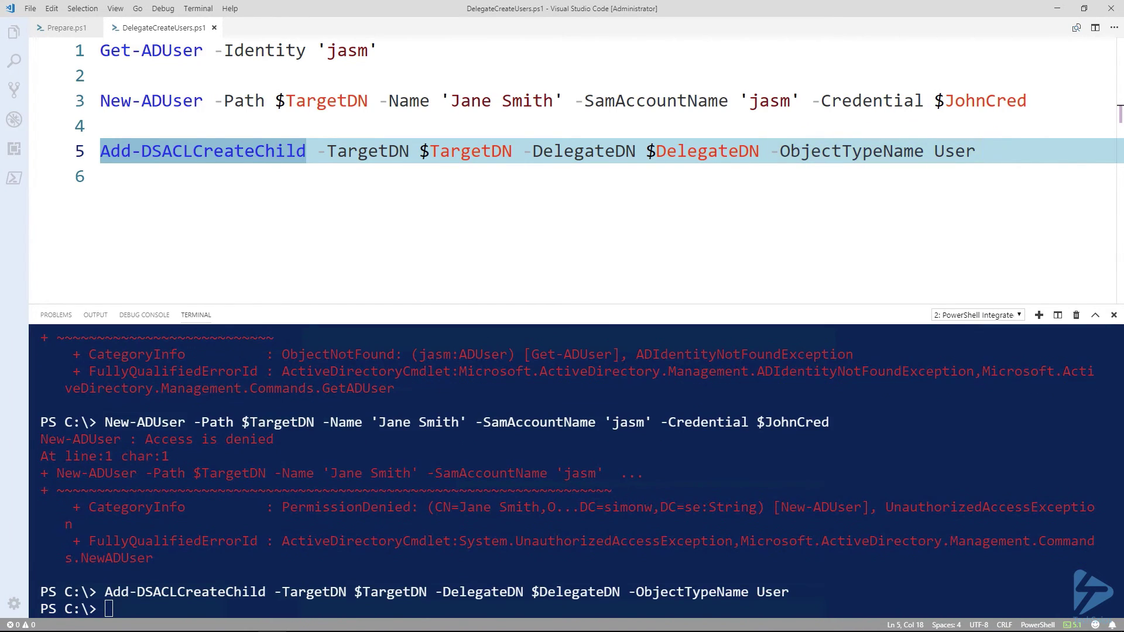
Re-run New-ADUser for Jane Smith with $JohnCred successfully, then look up 'jasm' with Get-ADUser
{"action": "key", "text": "Up"}
{"action": "key", "text": "Up"}
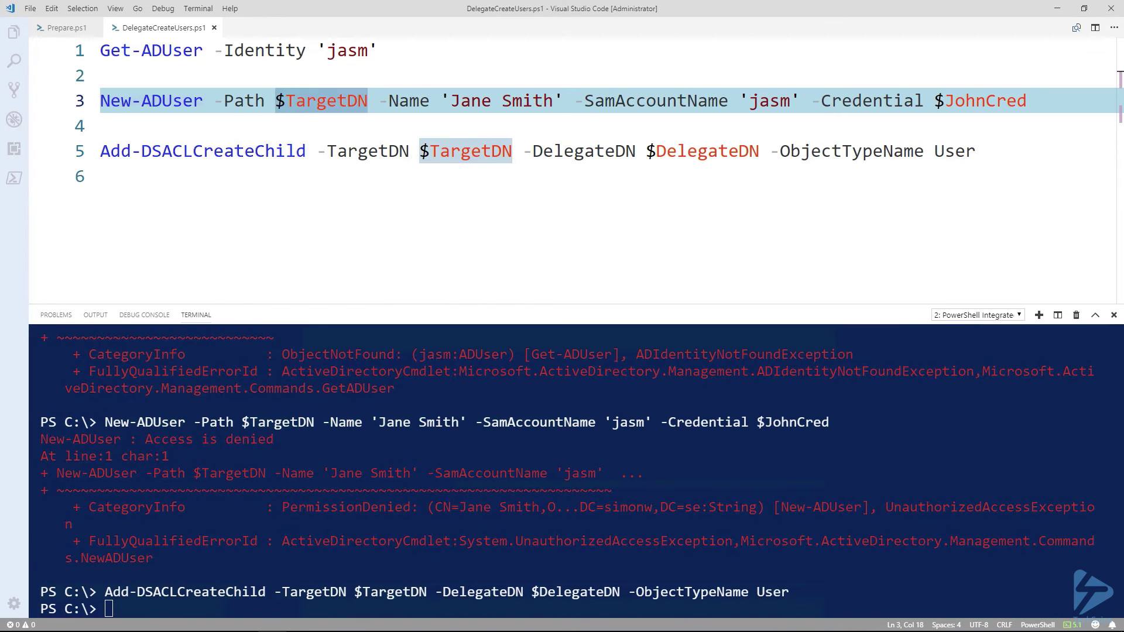
{"action": "key", "text": "F8"}
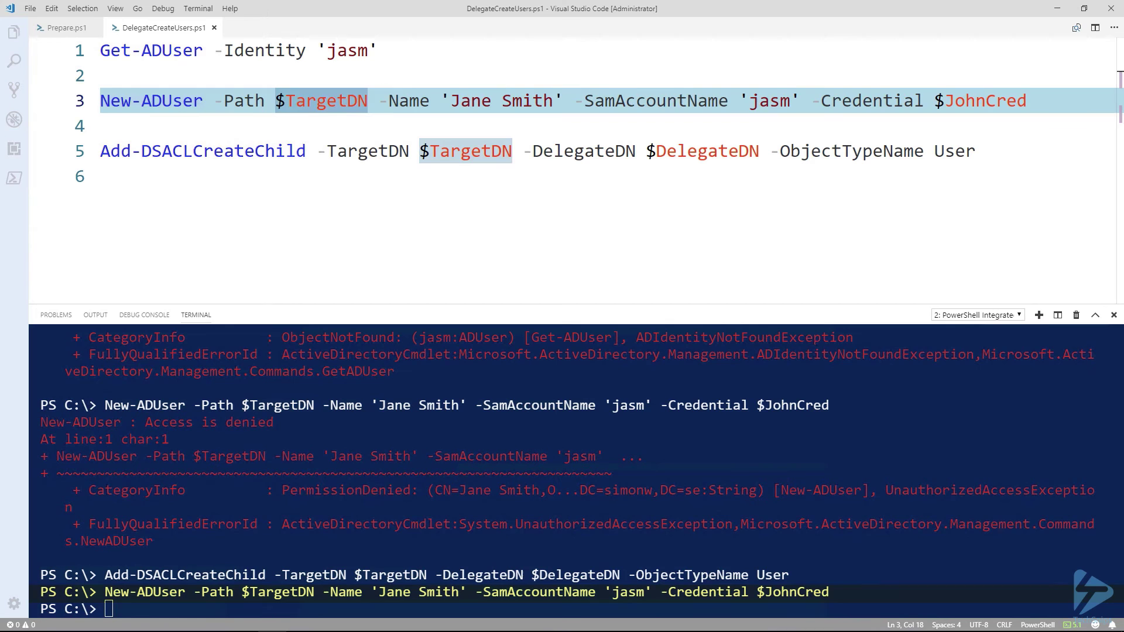
{"action": "key", "text": "Up"}
{"action": "key", "text": "Up"}
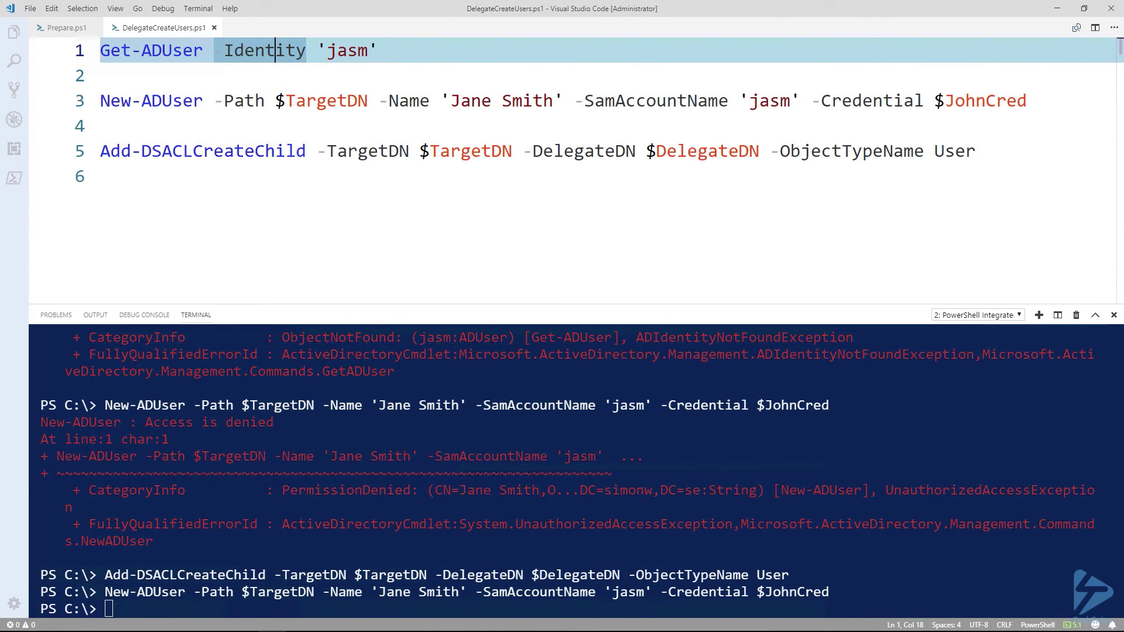
{"action": "key", "text": "F8"}
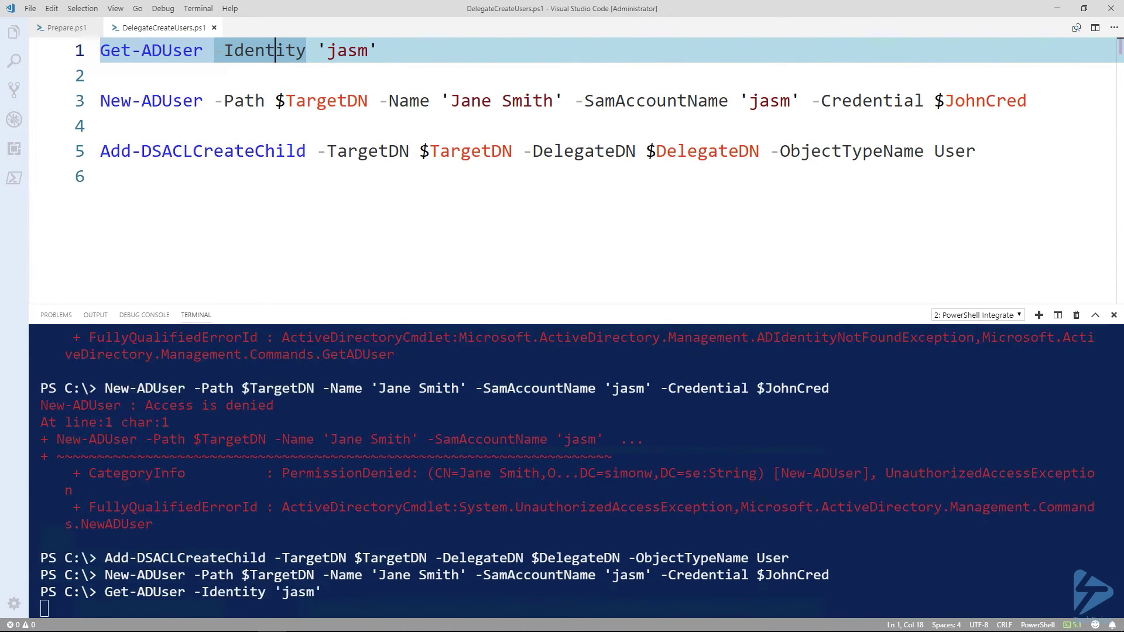